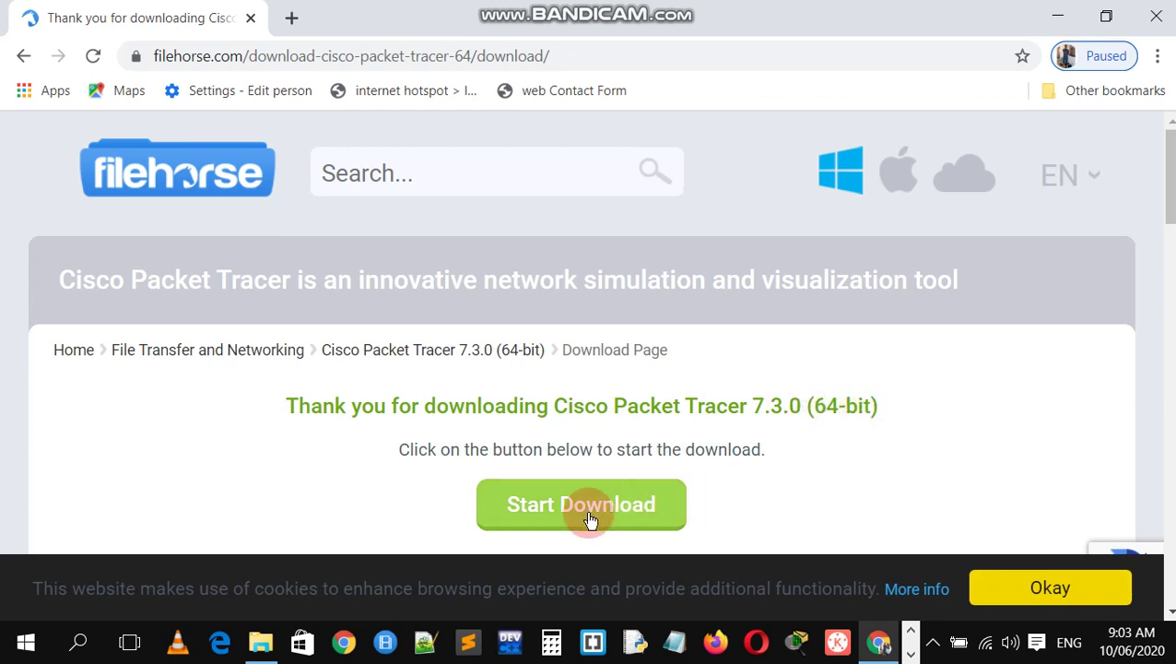
- Open the browser's downloads list and look through the recently downloaded files
{"action": "left_click", "coordinate": [1158, 56]}
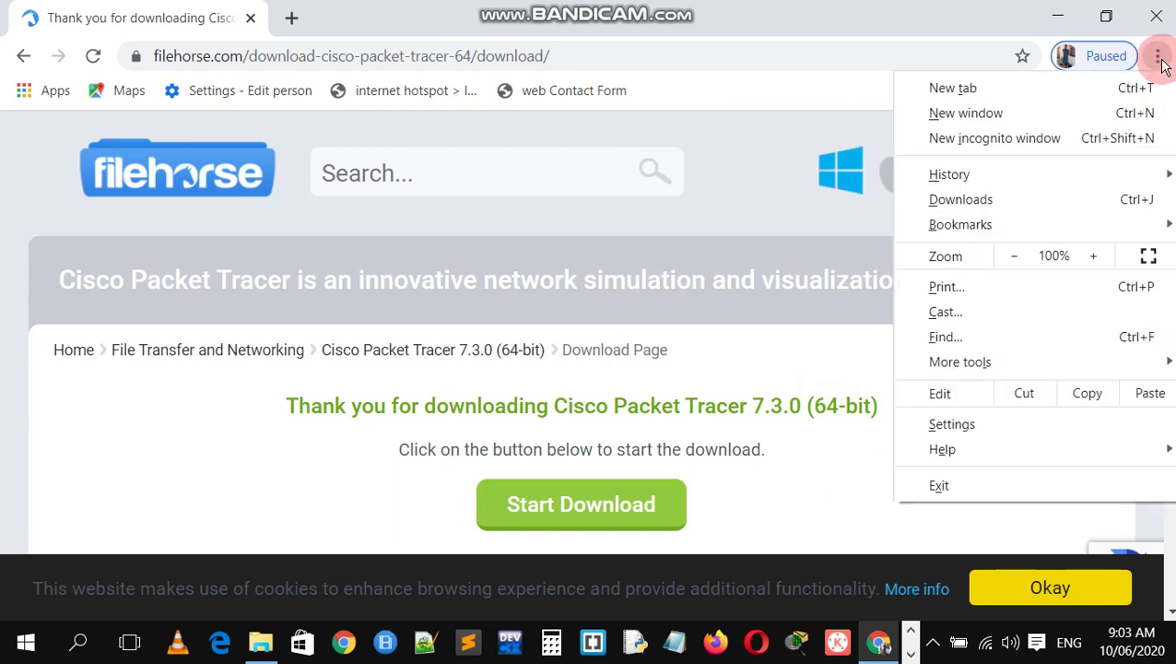
{"action": "left_click", "coordinate": [962, 201]}
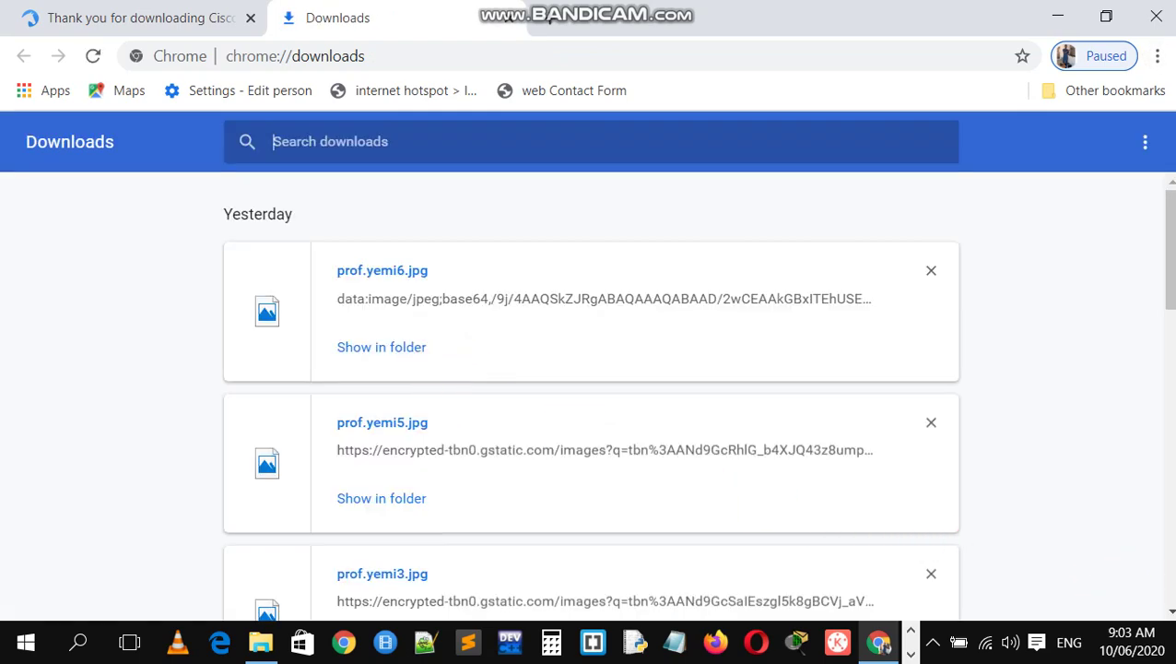
{"action": "left_click_drag", "start_coordinate": [1169, 610], "coordinate": [1169, 610]}
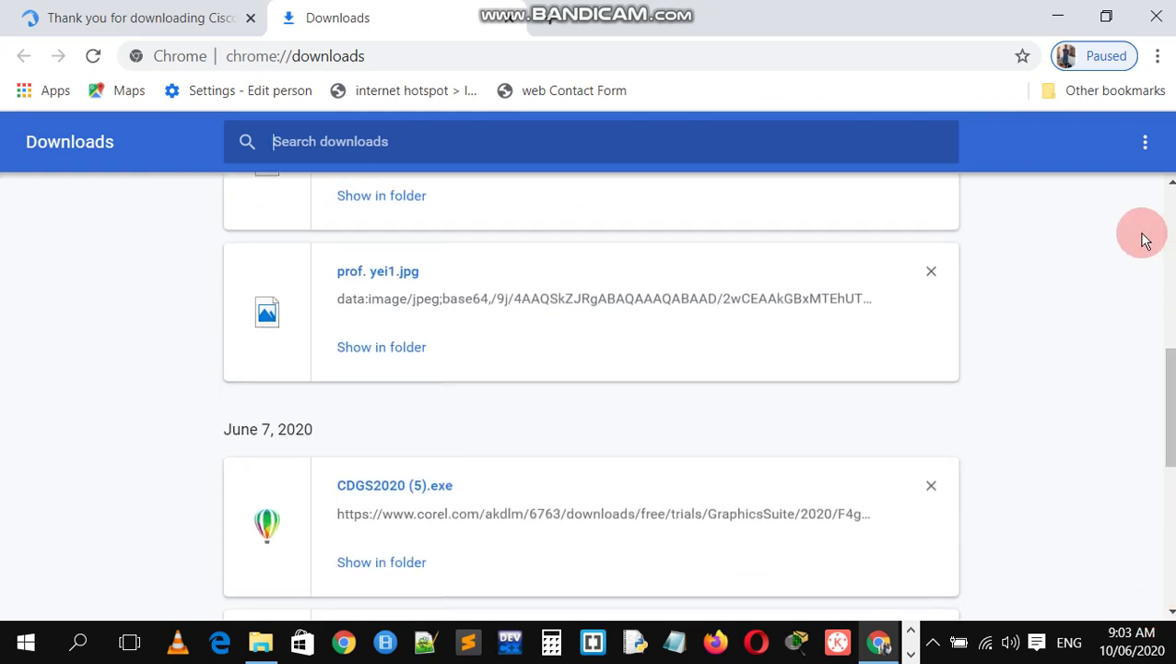
{"action": "left_click_drag", "start_coordinate": [1169, 181], "coordinate": [1169, 180]}
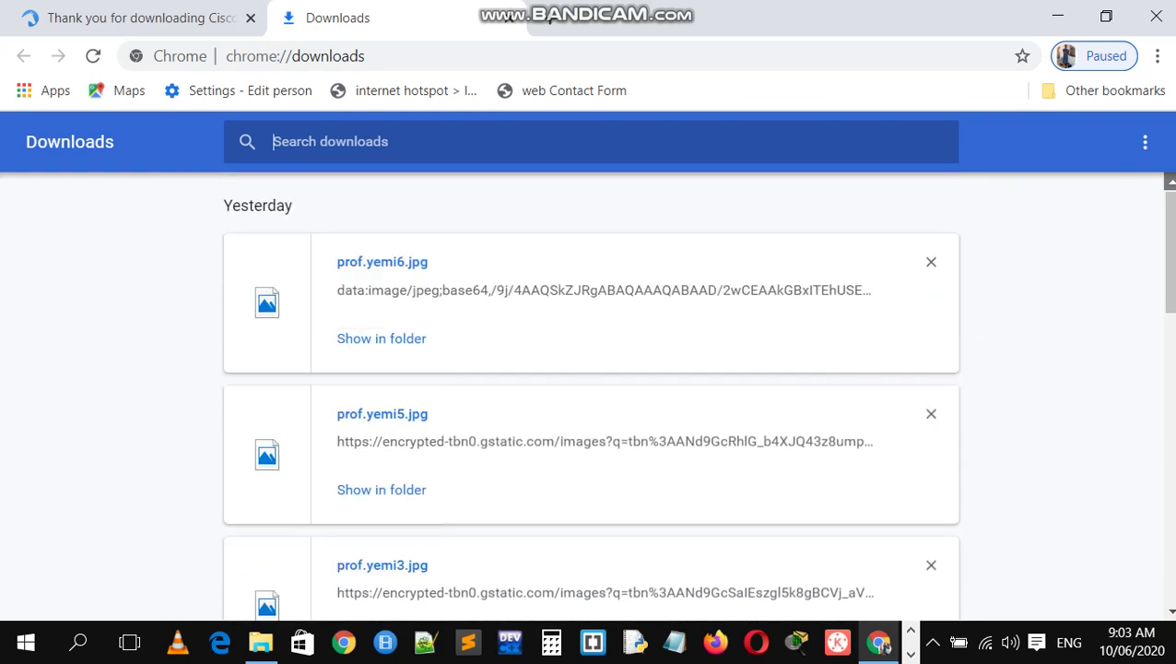
- Return to the FileHorse page and start the Cisco Packet Tracer 7.3.0 (64-bit) setup download
{"action": "left_click", "coordinate": [92, 18]}
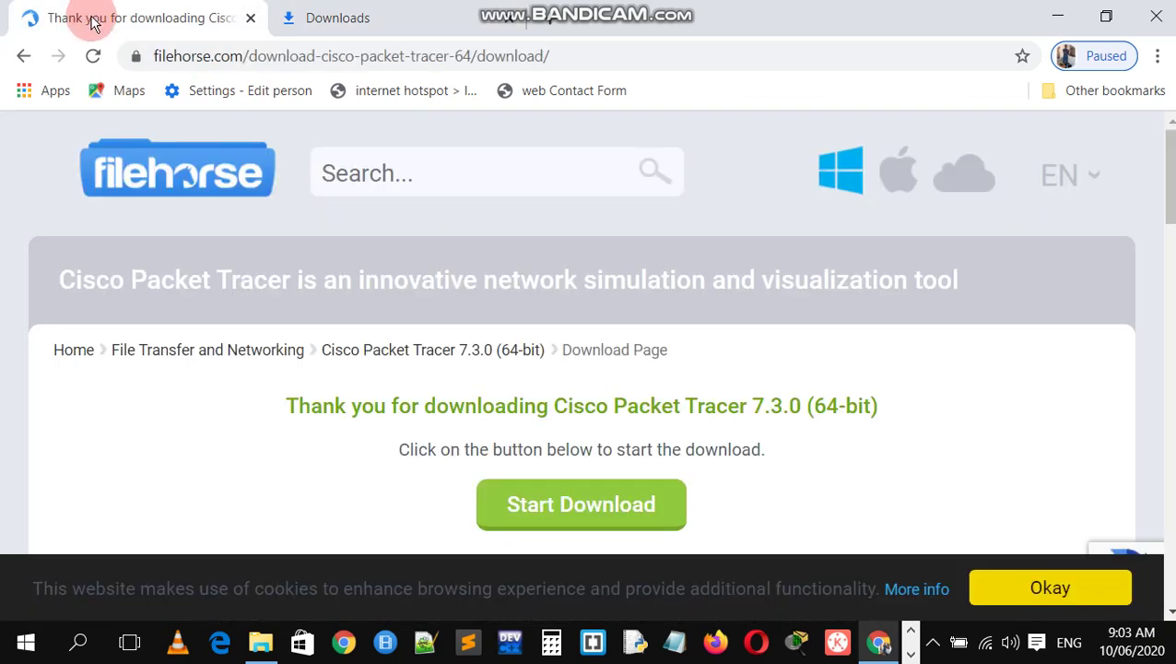
{"action": "left_click", "coordinate": [546, 513]}
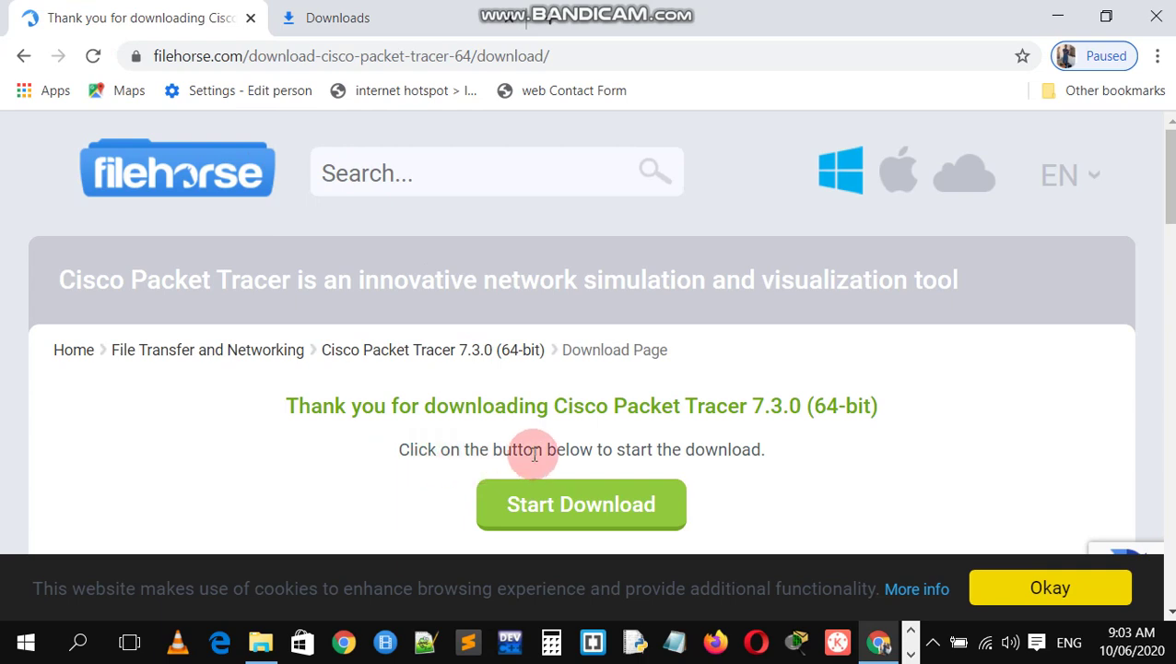
{"action": "left_click", "coordinate": [581, 504]}
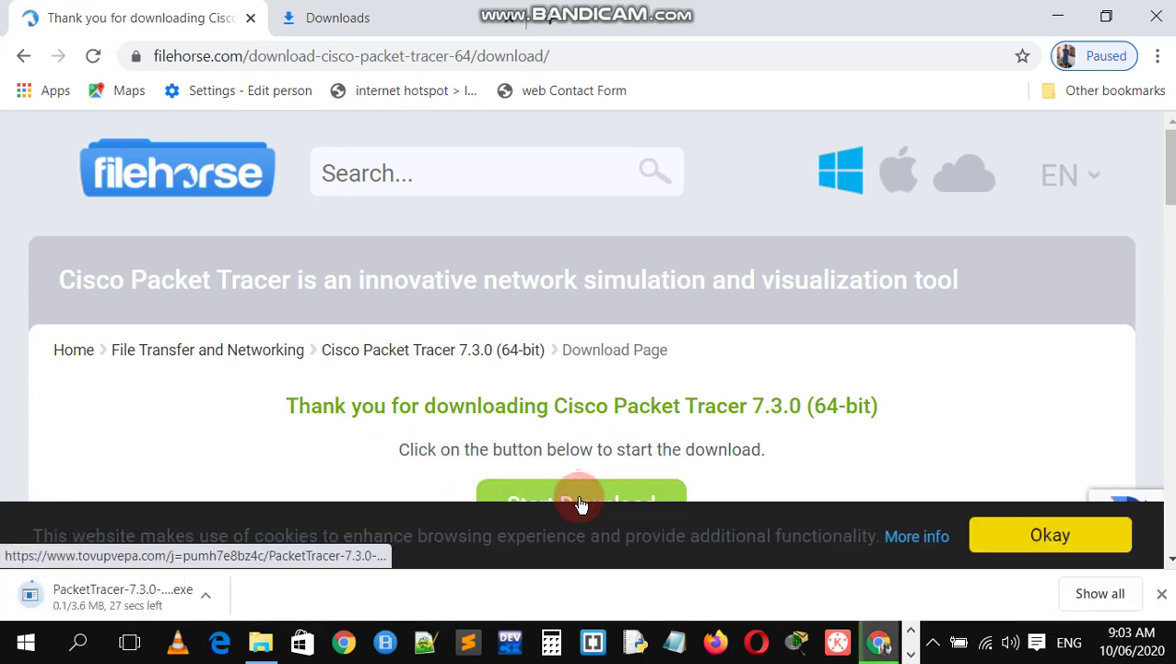
{"action": "left_click", "coordinate": [60, 594]}
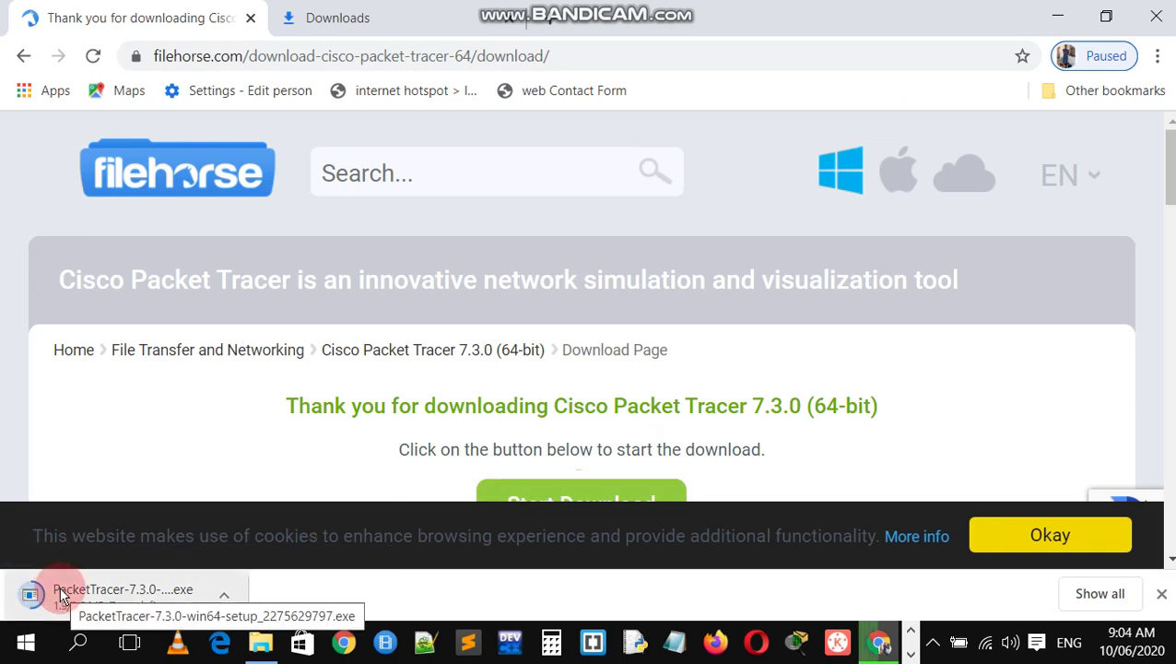
{"action": "left_click", "coordinate": [415, 22]}
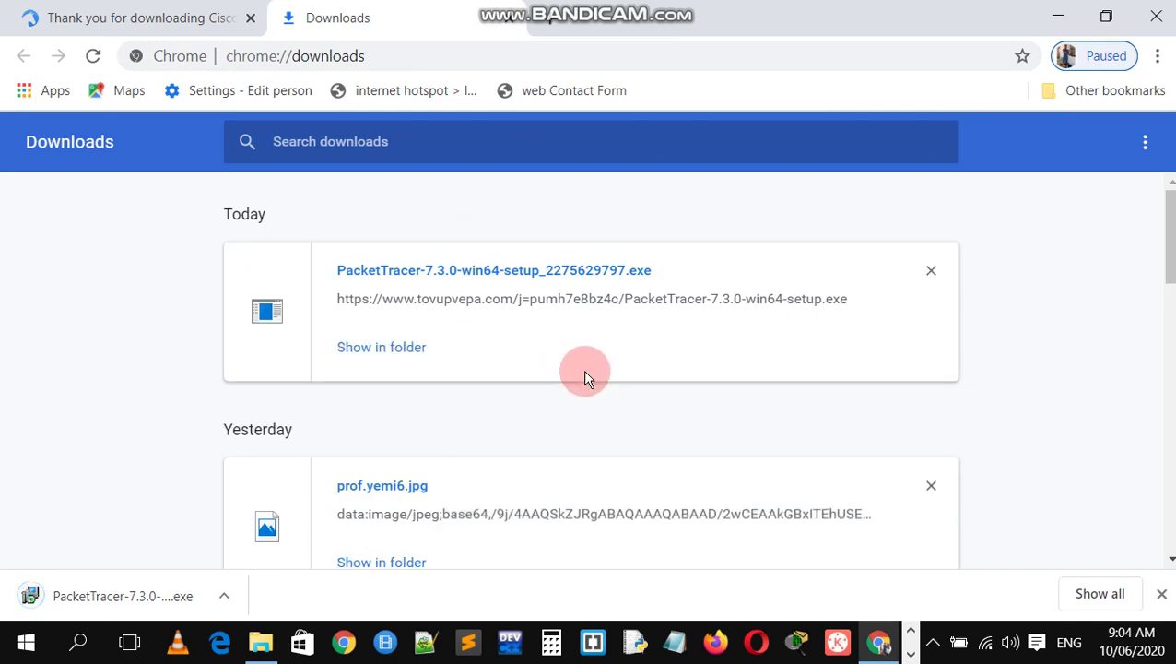
{"action": "left_click", "coordinate": [395, 347]}
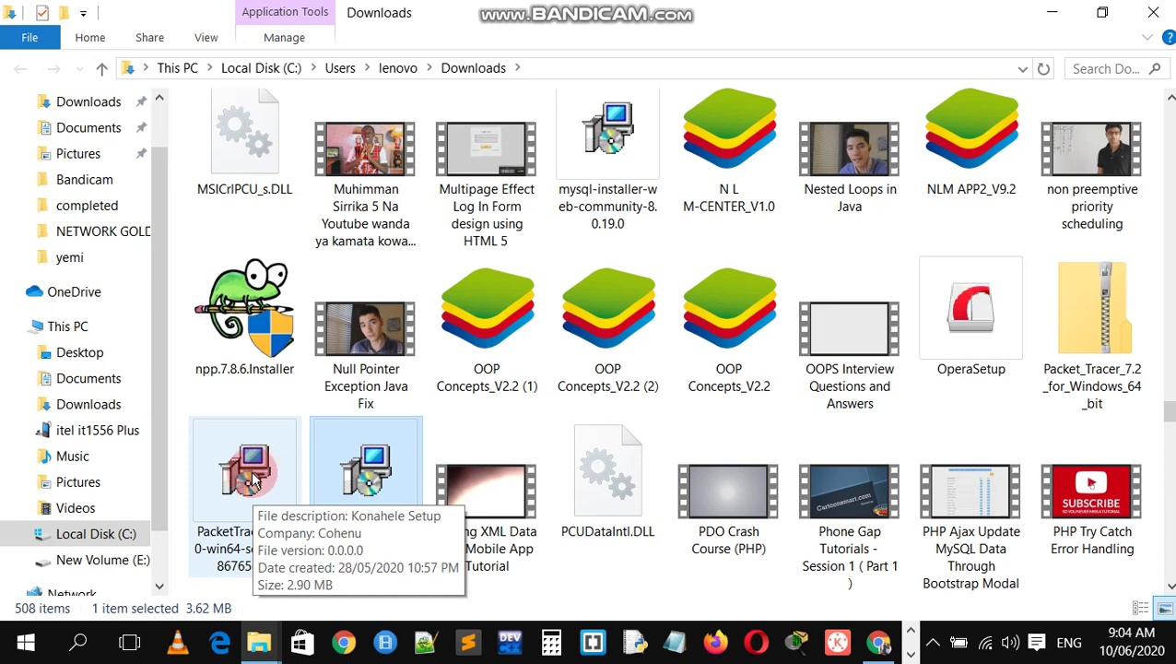
{"action": "double_click", "coordinate": [256, 477]}
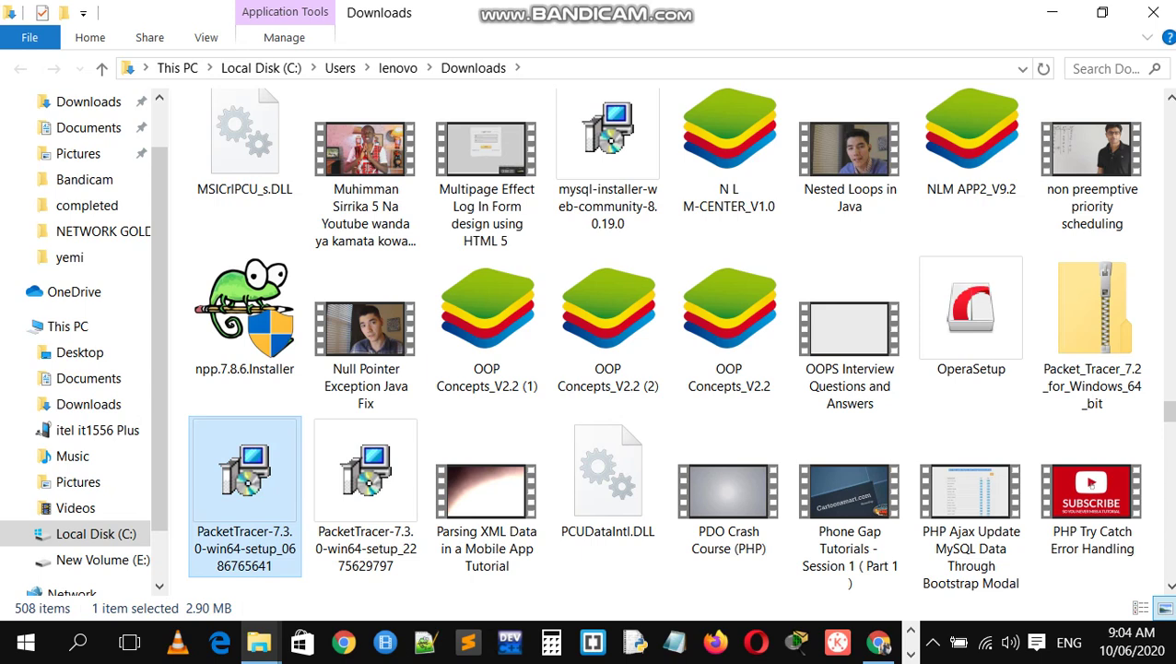
- Minimize the file browser, web browser and photo windows, and close the Films & TV video window
{"action": "left_click", "coordinate": [685, 368]}
{"action": "left_click_drag", "start_coordinate": [607, 314], "coordinate": [1045, 19]}
{"action": "left_click", "coordinate": [1052, 13]}
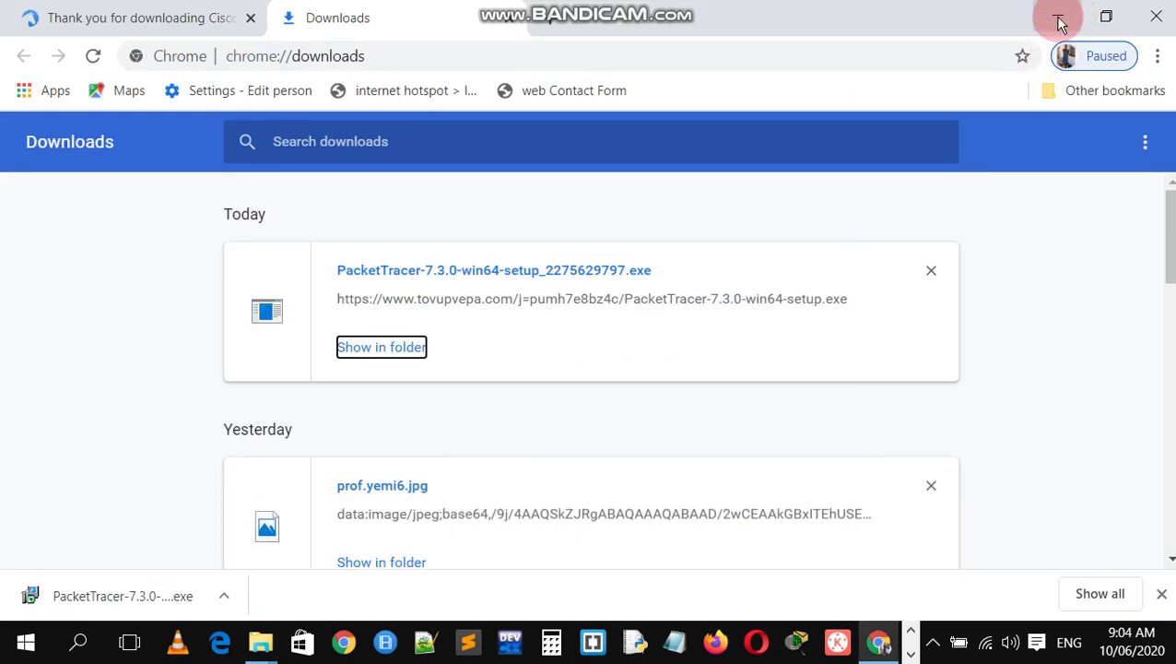
{"action": "left_click", "coordinate": [1059, 21]}
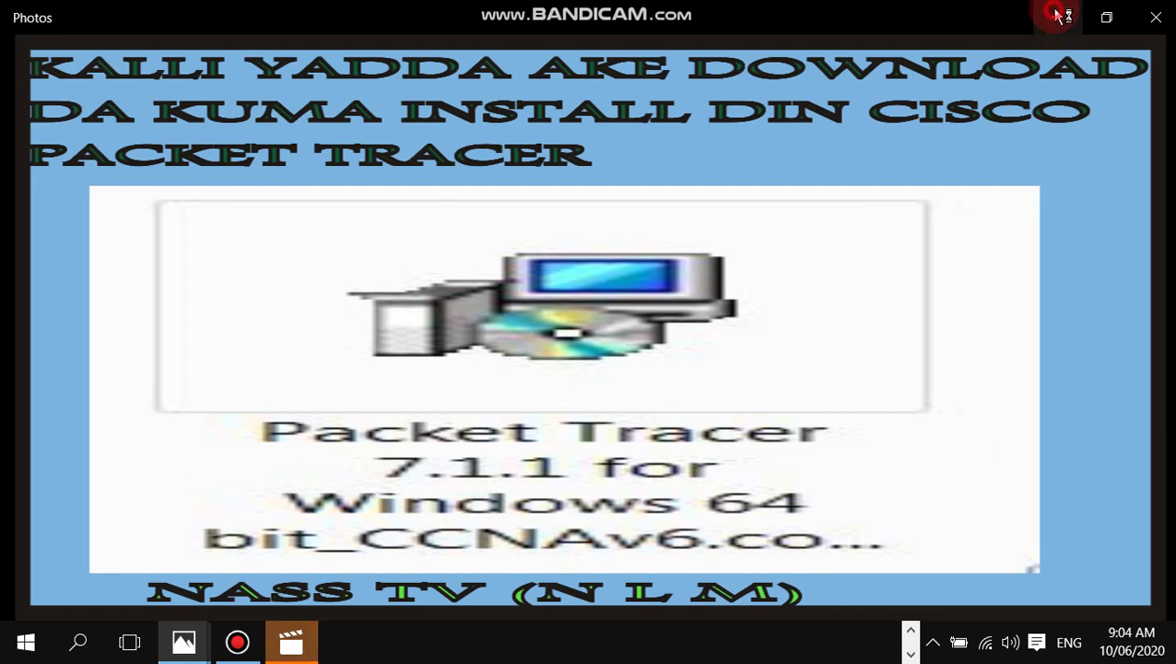
{"action": "left_click", "coordinate": [1059, 20]}
{"action": "left_click", "coordinate": [1060, 21]}
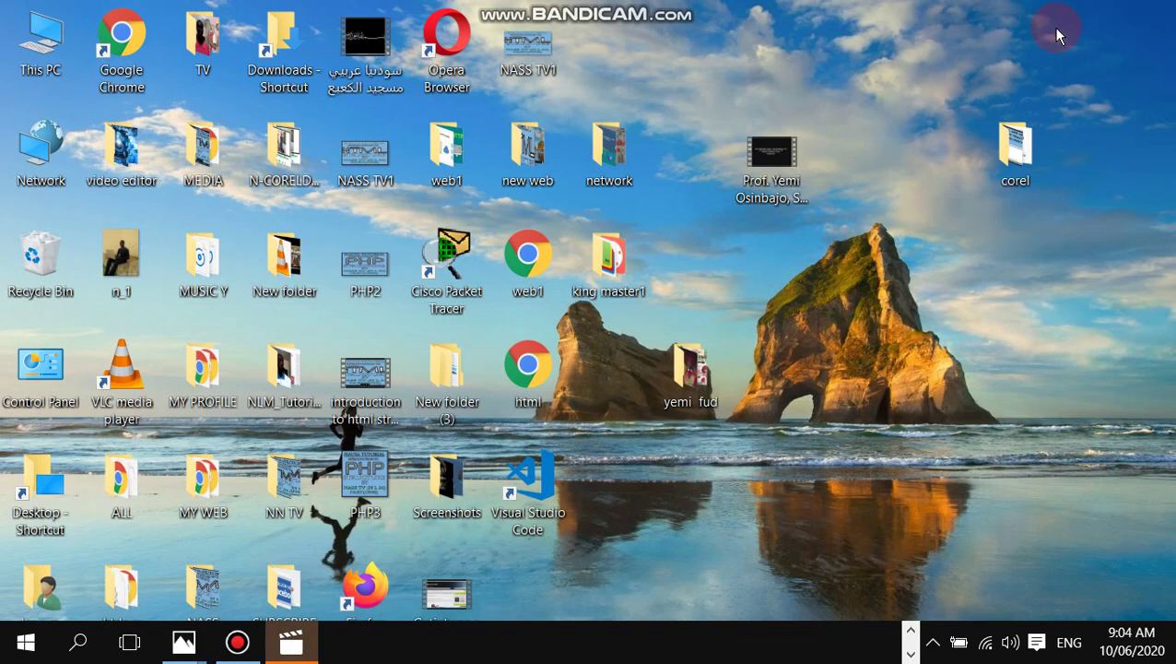
{"action": "left_click", "coordinate": [933, 276]}
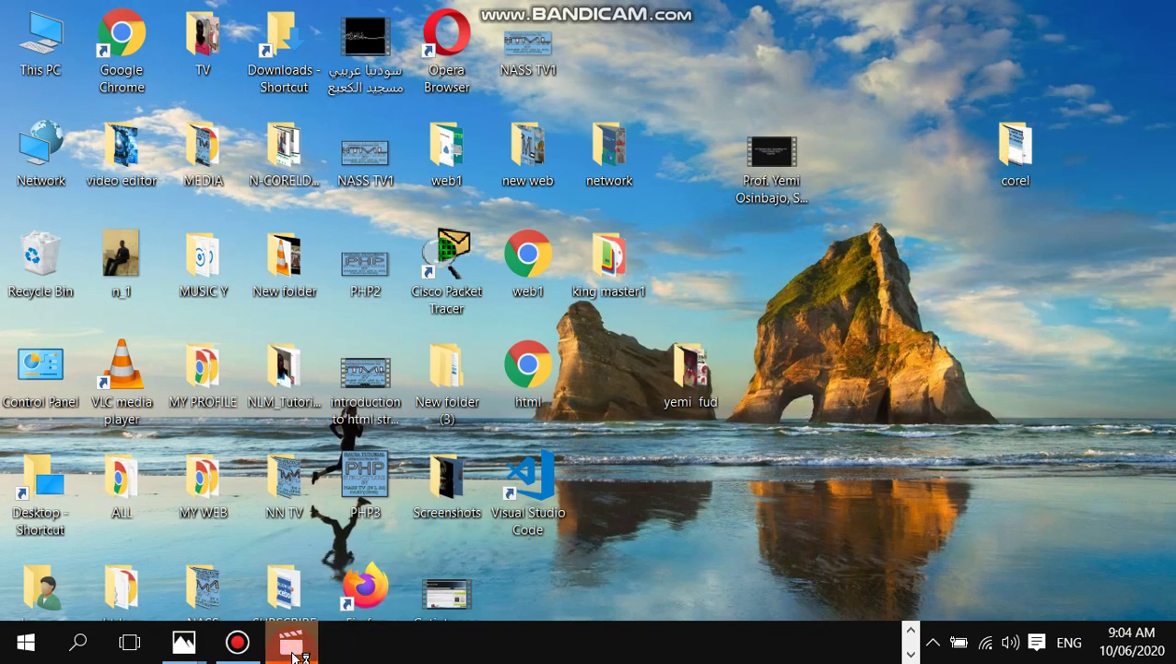
{"action": "left_click", "coordinate": [294, 651]}
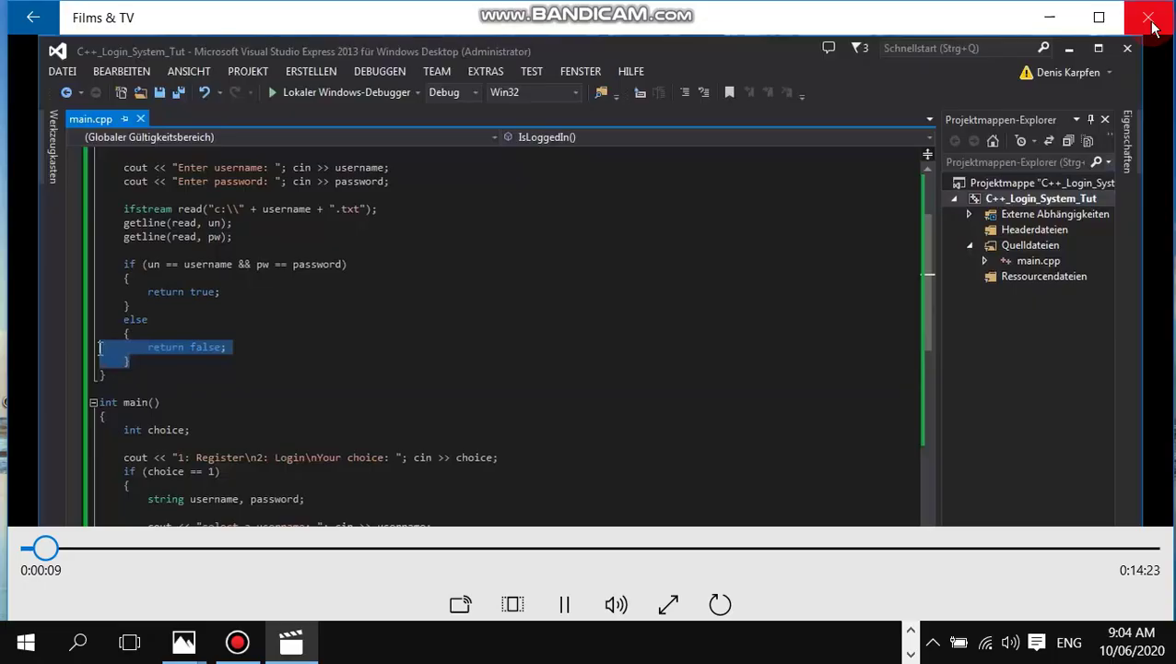
{"action": "left_click", "coordinate": [1152, 25]}
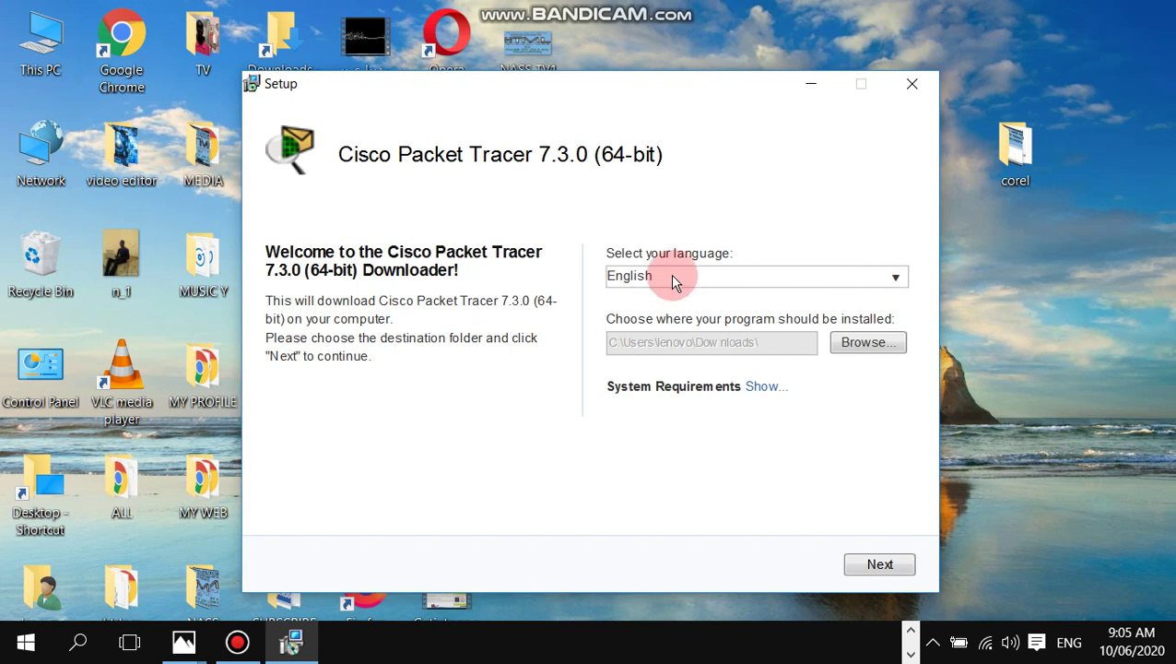
- Keep English as the downloader's language and start downloading the full Cisco Packet Tracer 7.3.0 package
{"action": "left_click", "coordinate": [612, 279]}
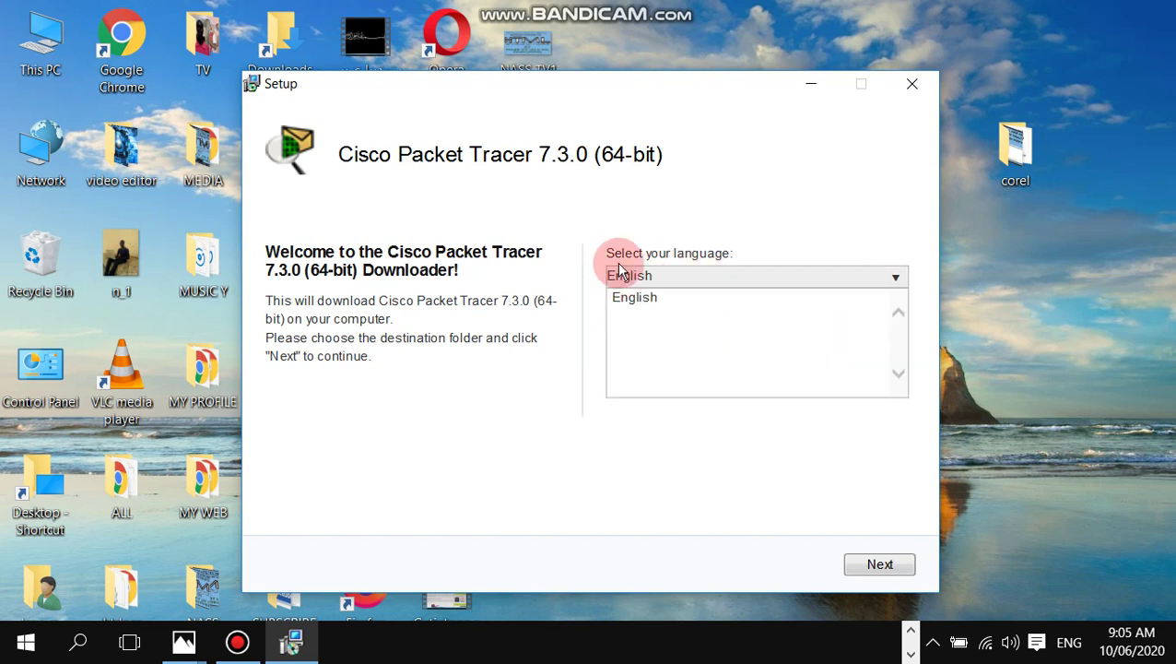
{"action": "left_click", "coordinate": [876, 565]}
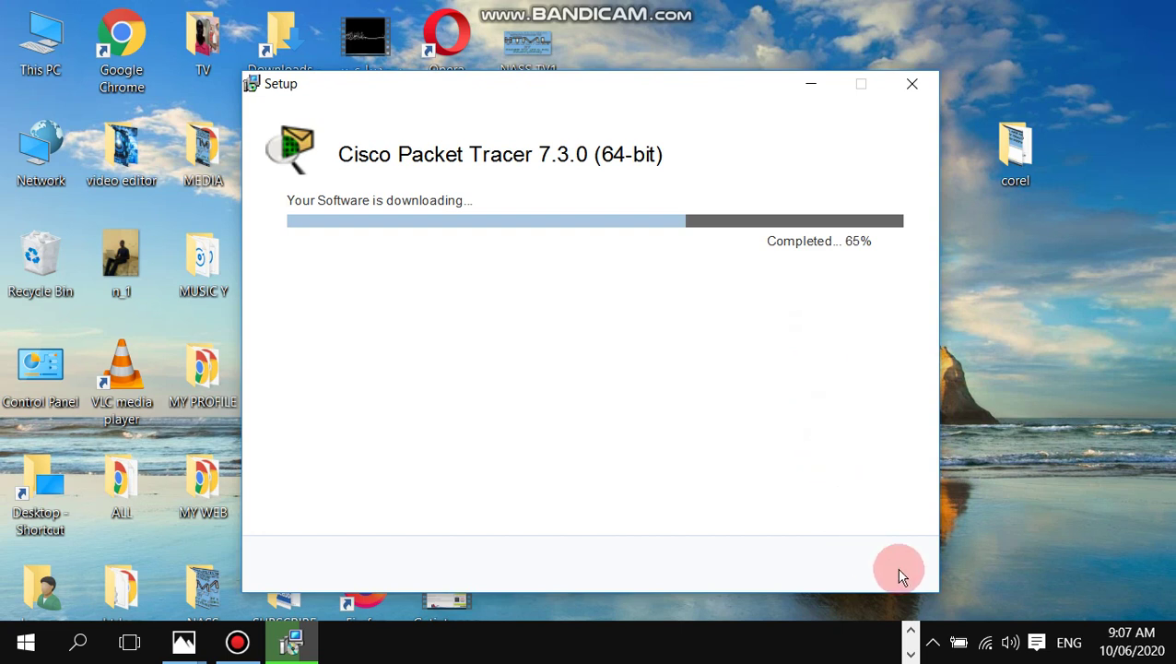
- Check the computer's wireless network connection while the package downloads
{"action": "left_click", "coordinate": [989, 649]}
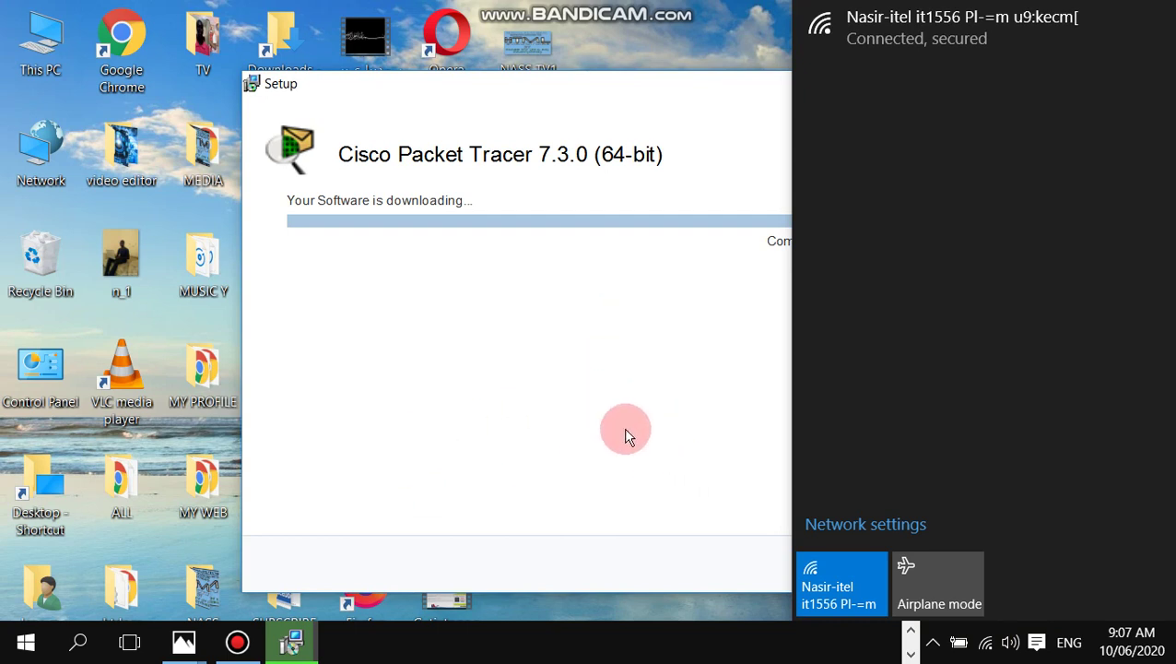
{"action": "left_click", "coordinate": [935, 649]}
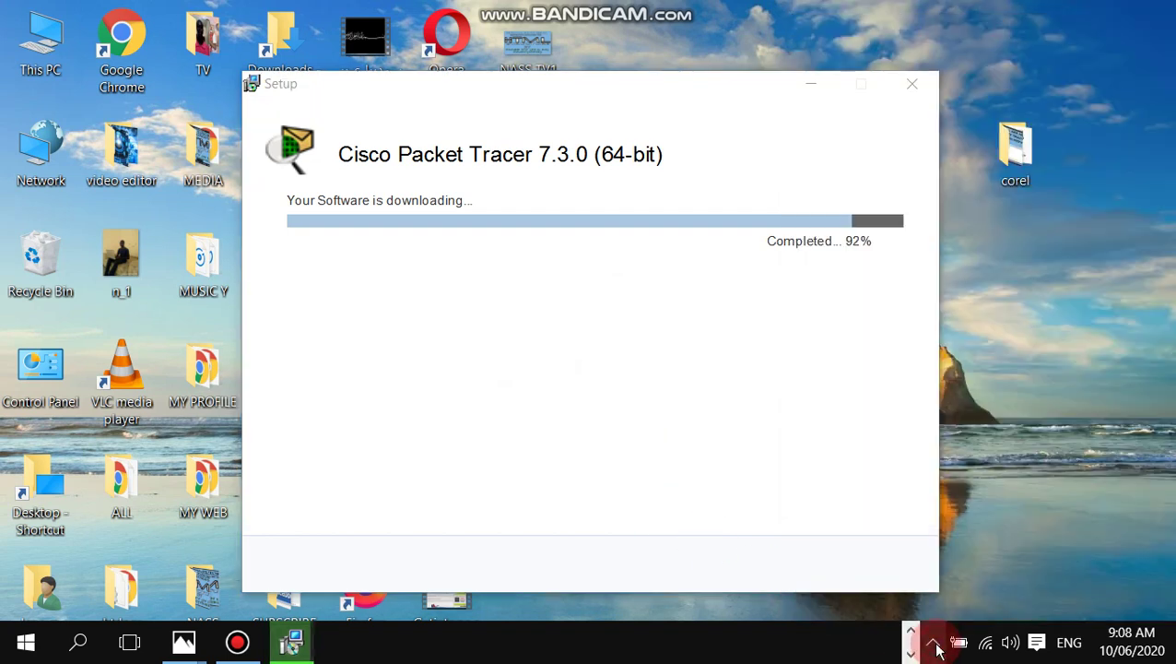
{"action": "left_click", "coordinate": [867, 363]}
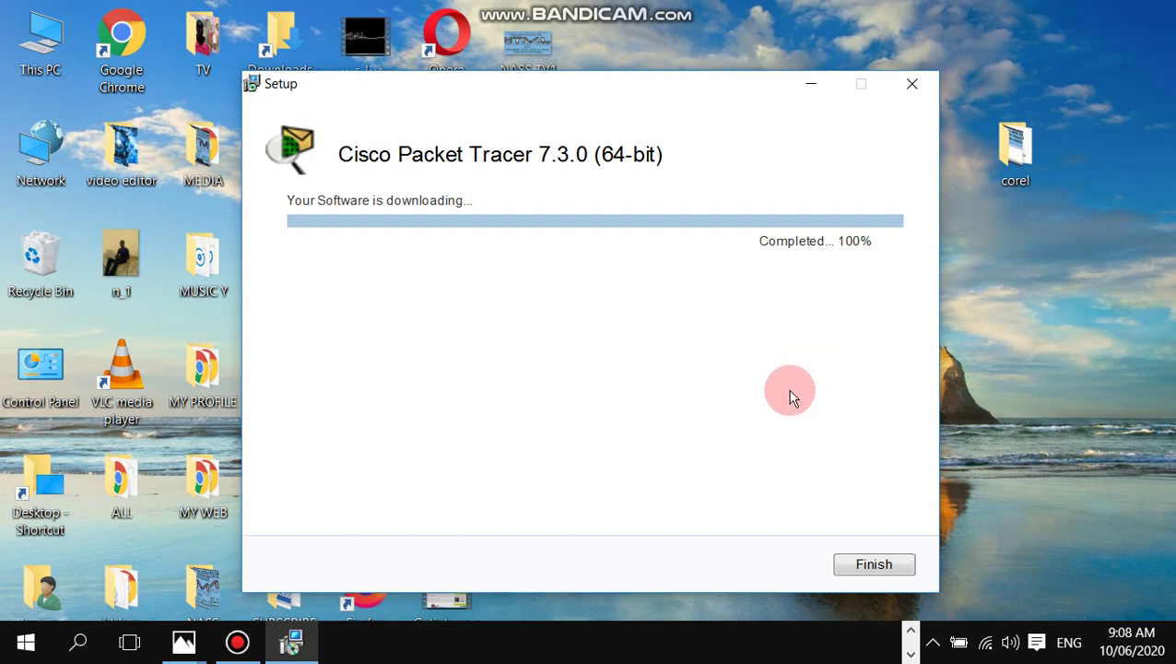
- Finish the downloader and choose to install Cisco Packet Tracer immediately
{"action": "left_click", "coordinate": [874, 565]}
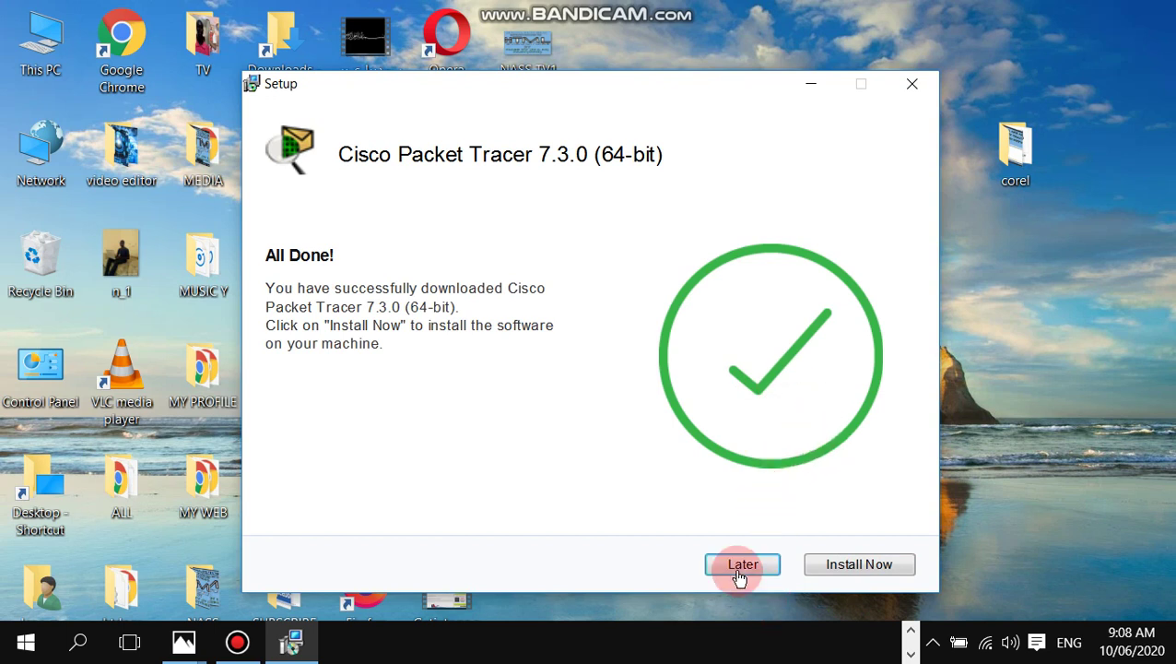
{"action": "left_click", "coordinate": [836, 576]}
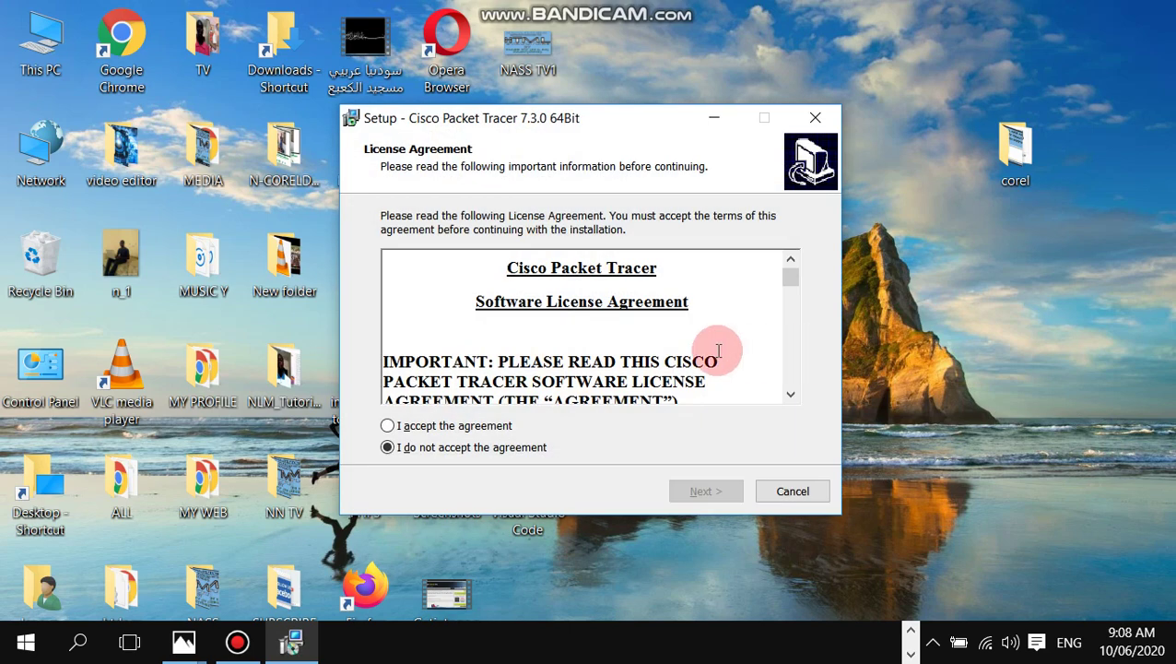
- Accept the license agreement and keep C:\Program Files\Cisco Packet Tracer 7.3.0 as the installation destination
{"action": "left_click", "coordinate": [388, 426]}
{"action": "left_click", "coordinate": [702, 493]}
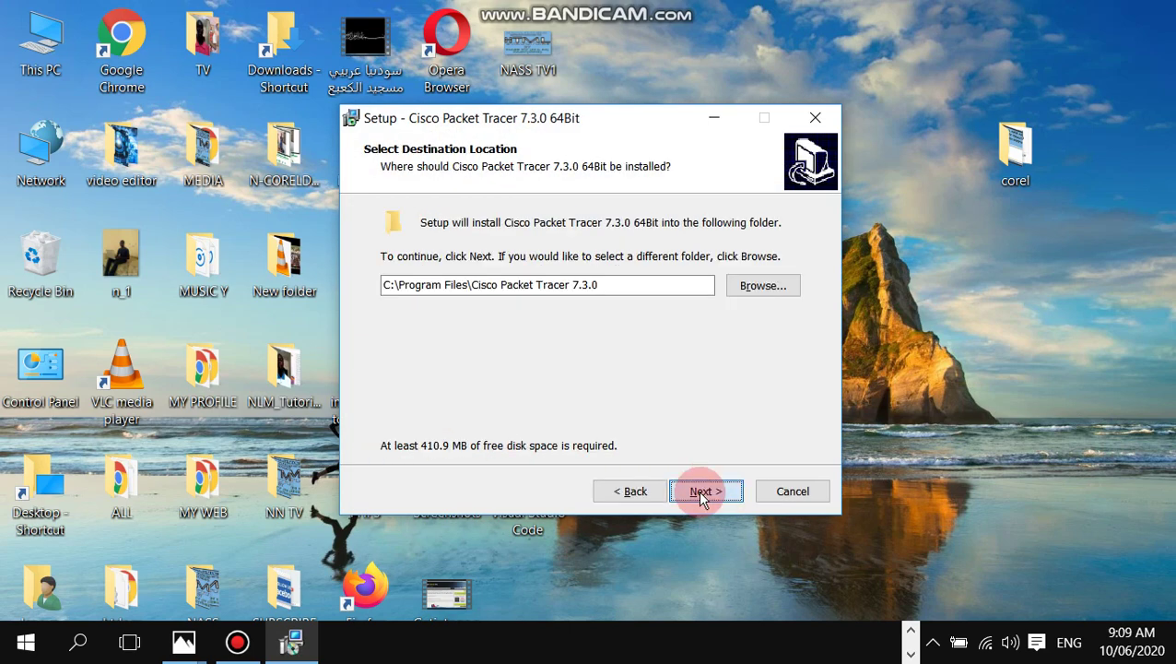
{"action": "left_click", "coordinate": [702, 494]}
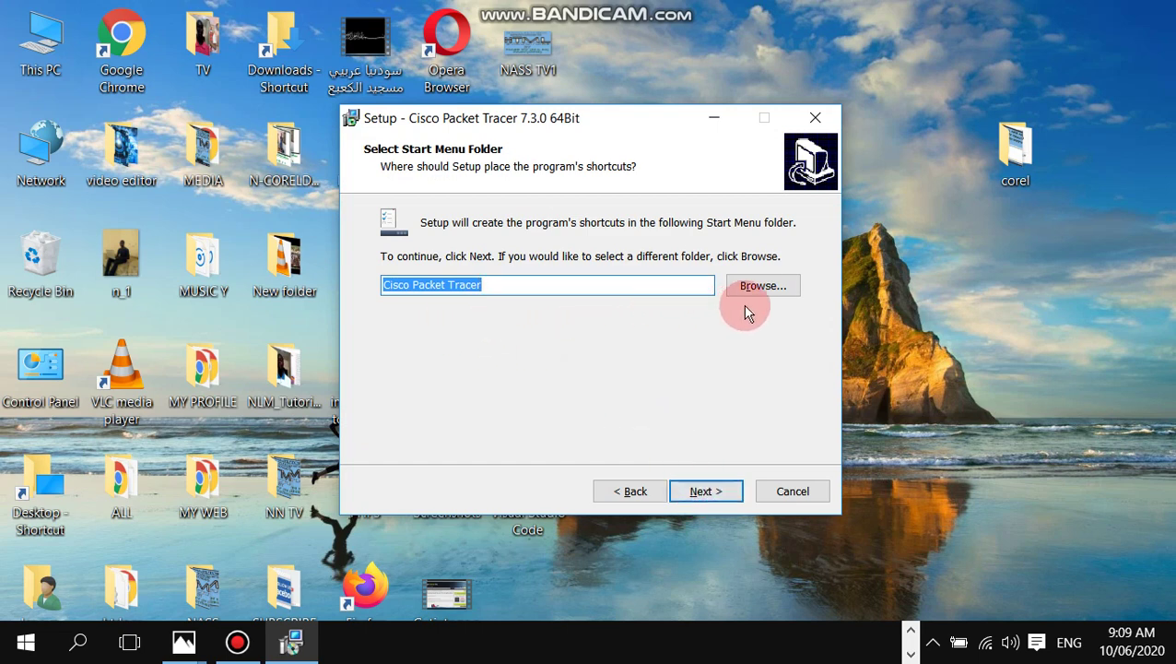
- Set the shortcut folder to Tablet PC\Cisco Packet Tracer and start the installation with a desktop shortcut
{"action": "left_click", "coordinate": [765, 286]}
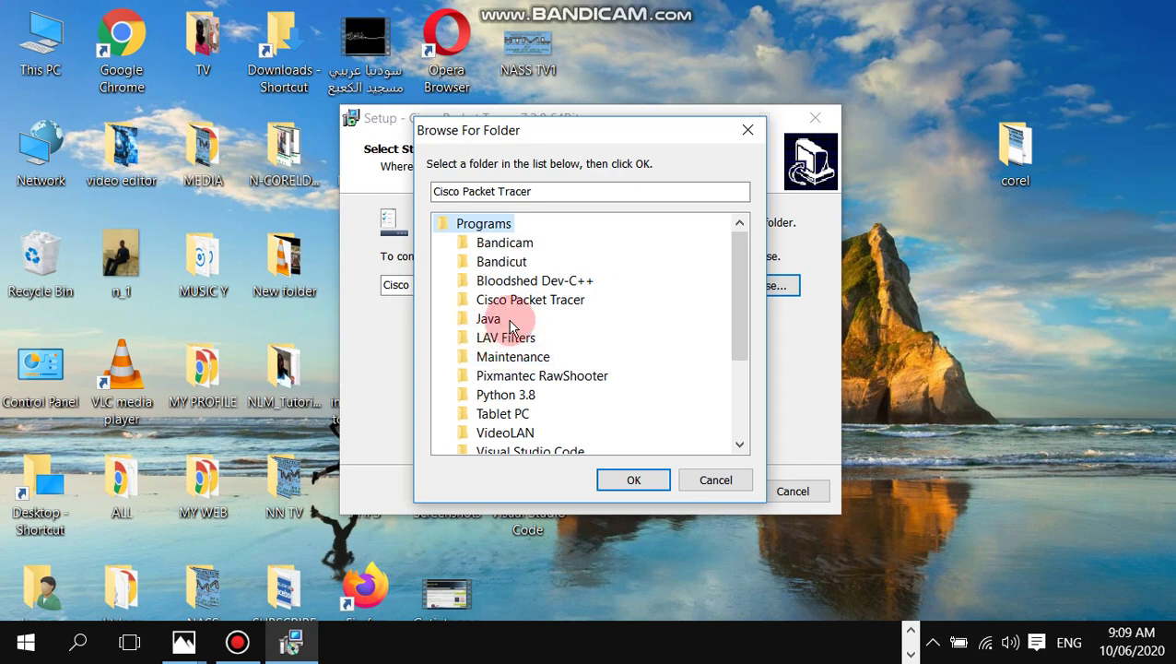
{"action": "left_click", "coordinate": [502, 419]}
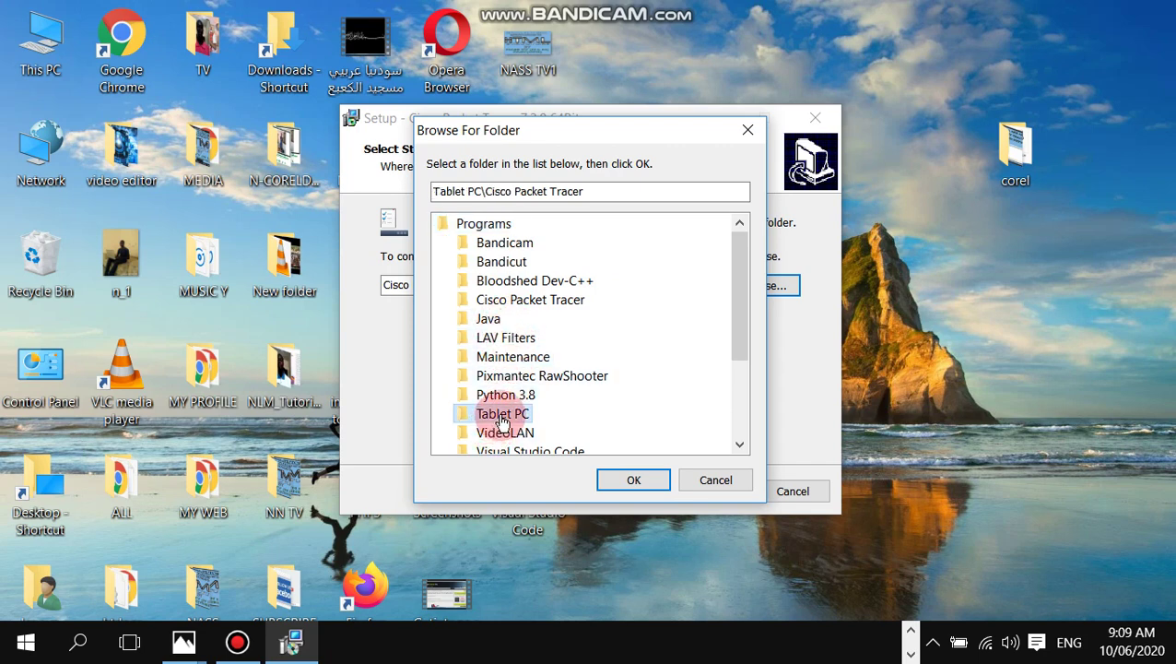
{"action": "left_click", "coordinate": [646, 480]}
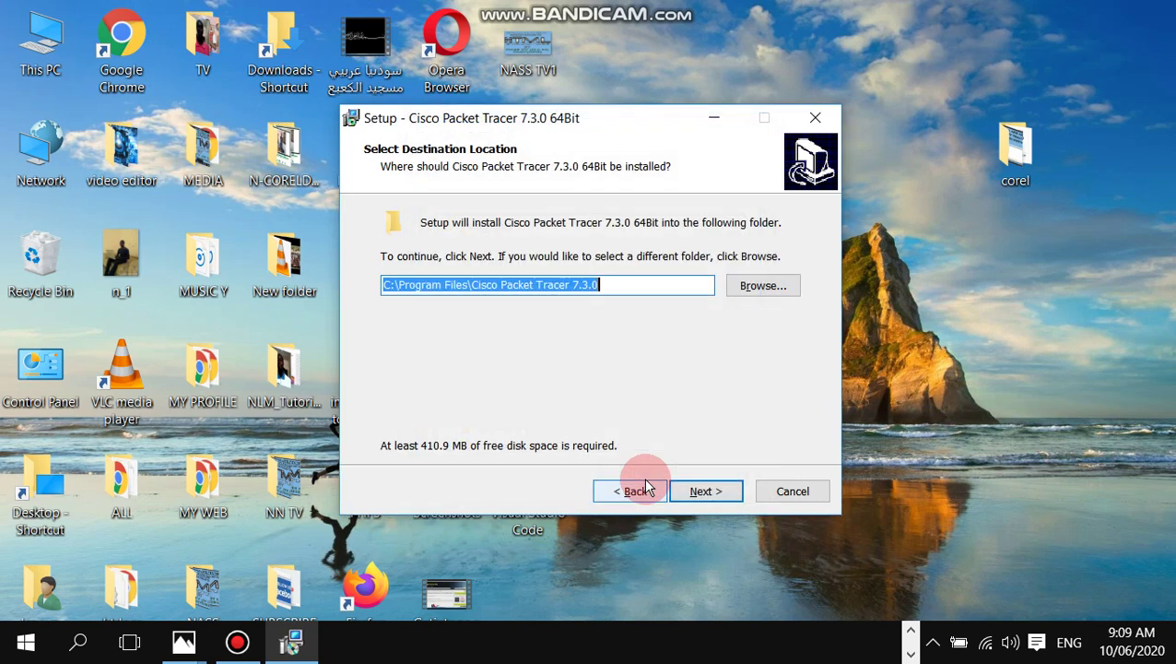
{"action": "left_click", "coordinate": [705, 492]}
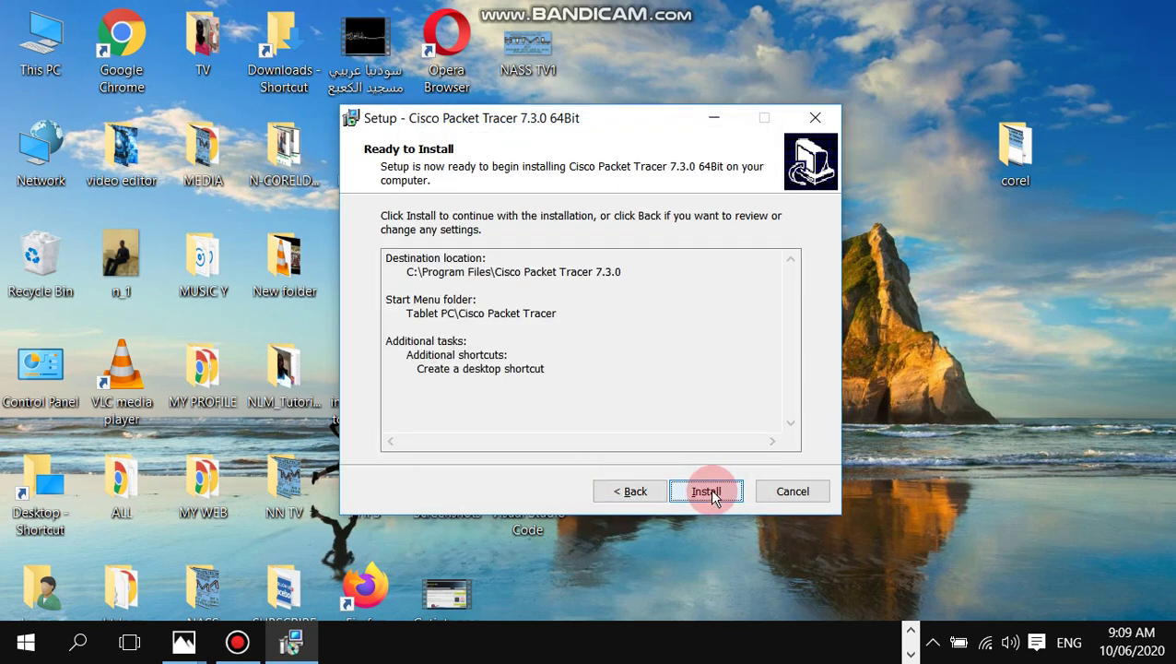
{"action": "left_click", "coordinate": [703, 493]}
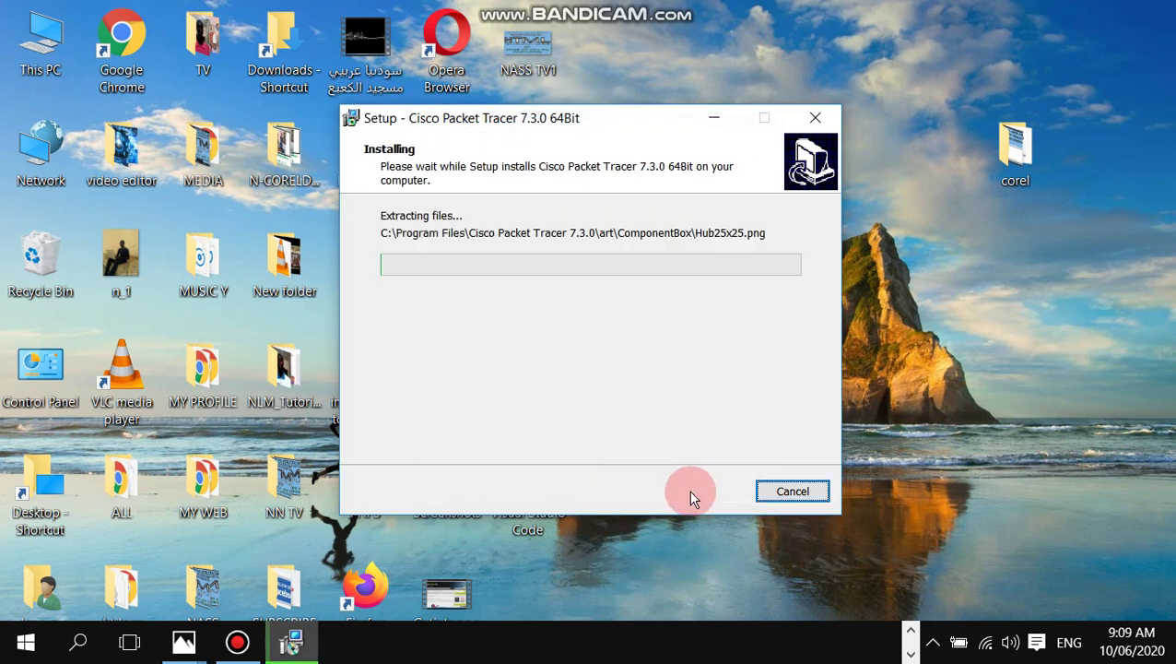